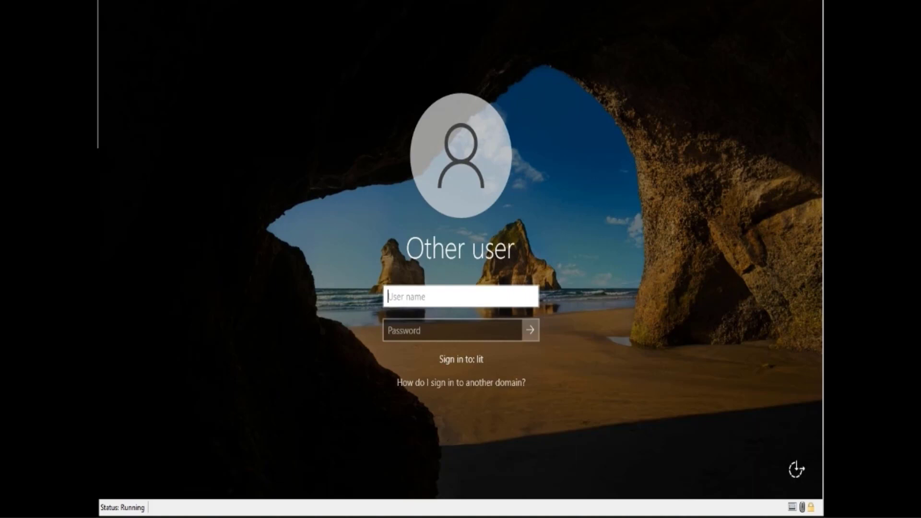
Sign in with the domain user's name and search the taskbar for 'ise'.
text(li)
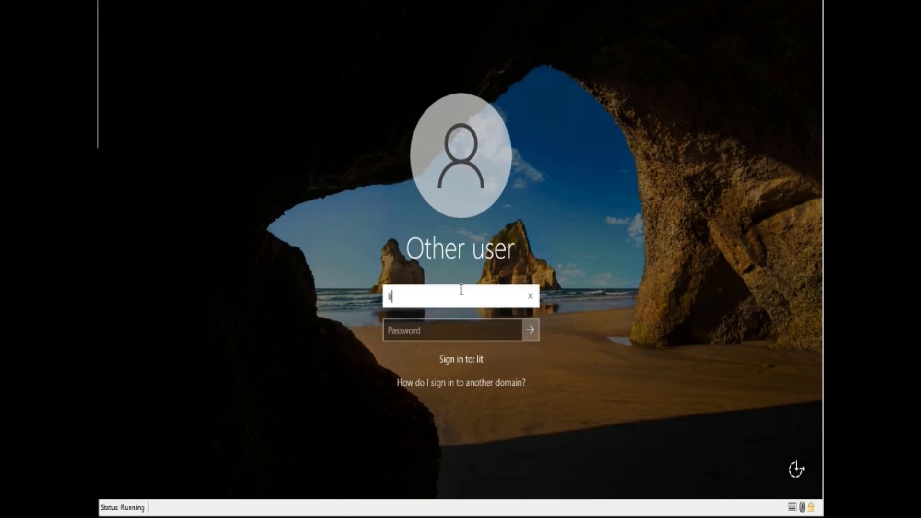
text(nda)
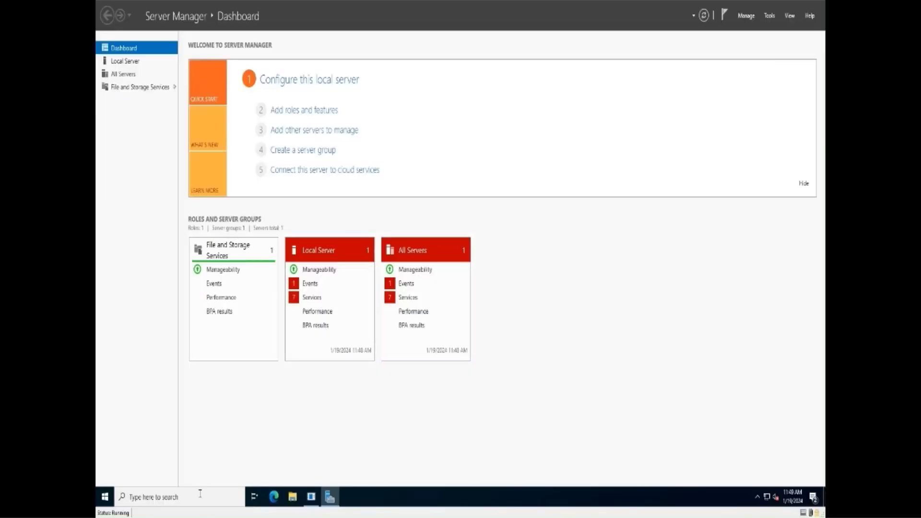
click(200, 493)
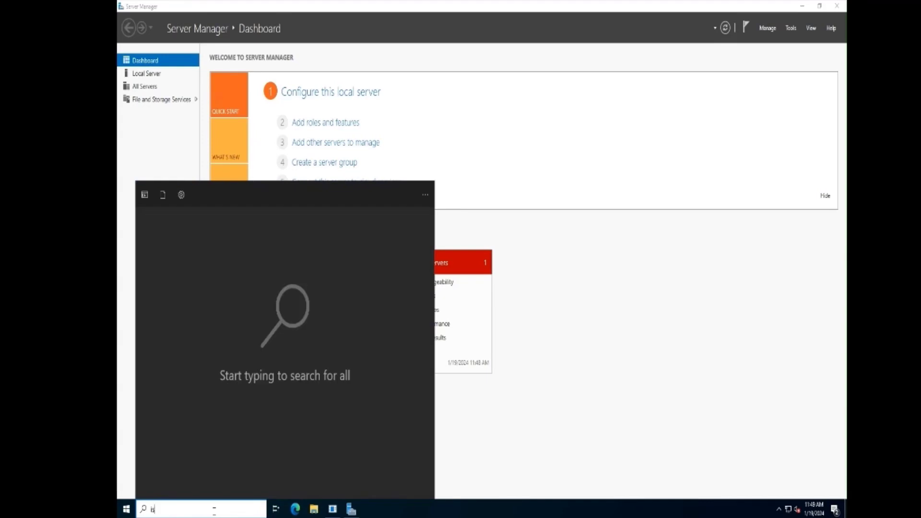
text(ise)
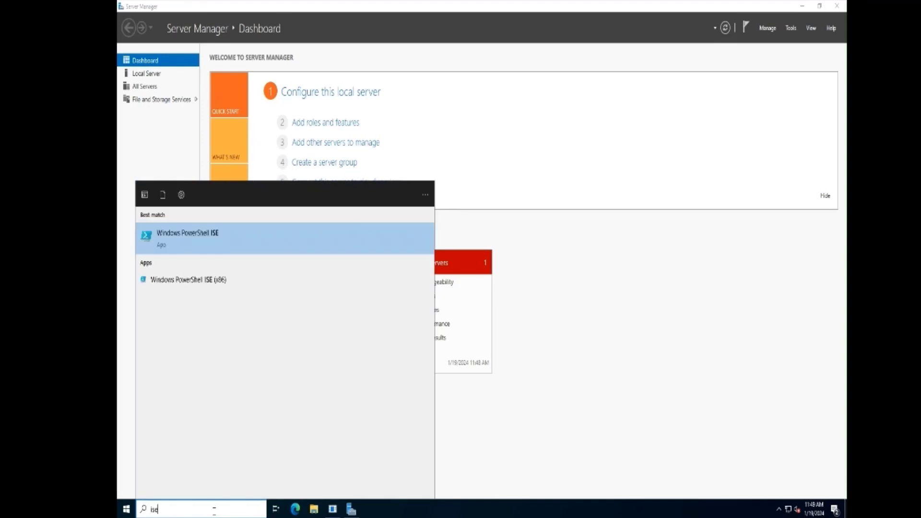
Run Windows PowerShell ISE as administrator and bring up the script pane's context menu.
right_click(174, 235)
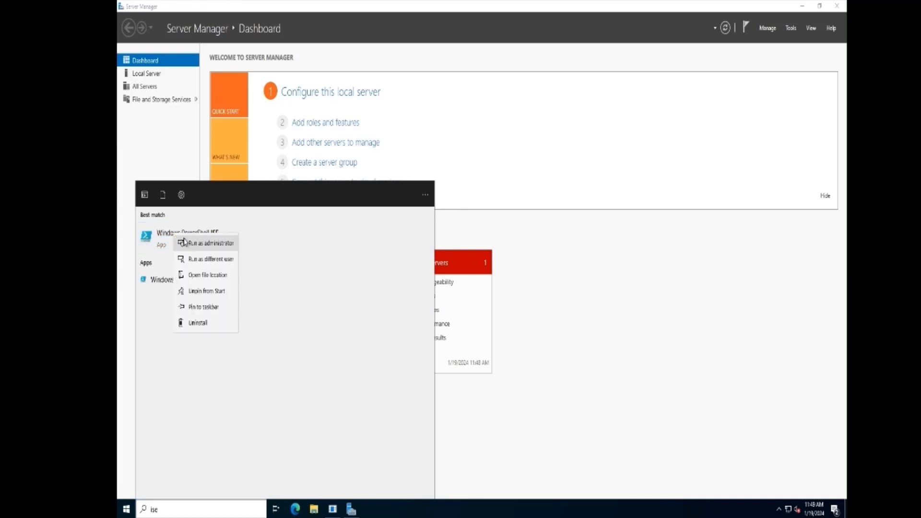
click(188, 243)
right_click(268, 132)
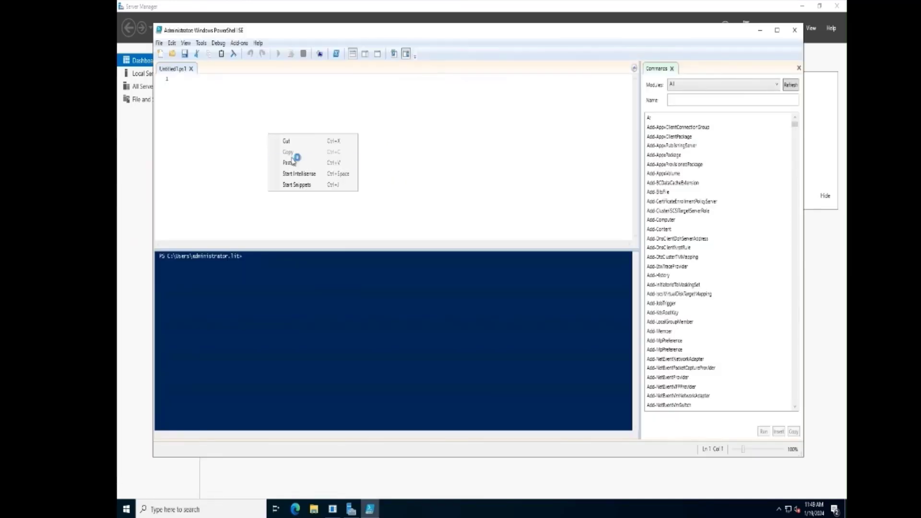
Paste the New-VHD and Add-VMHardDiskDrive script that creates three 1GB VHDX disks for lit-srv1.
click(287, 160)
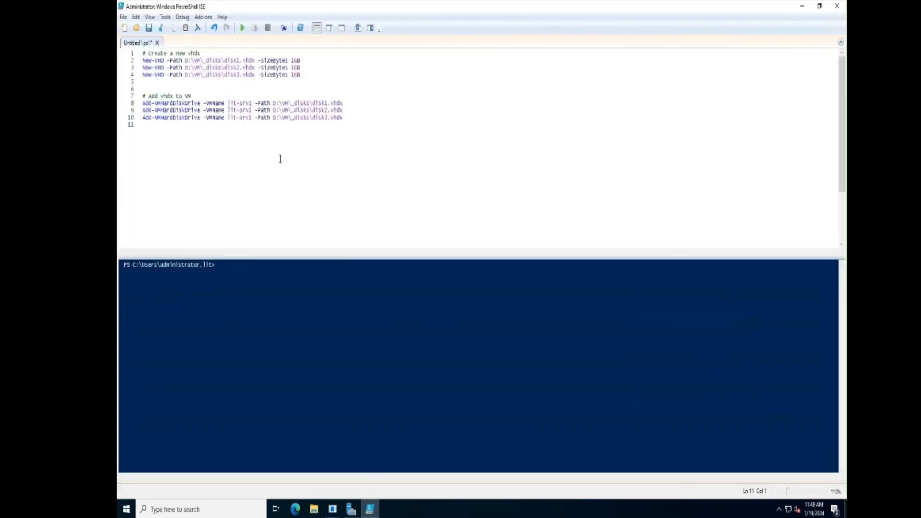
scroll(280, 156, up, 4)
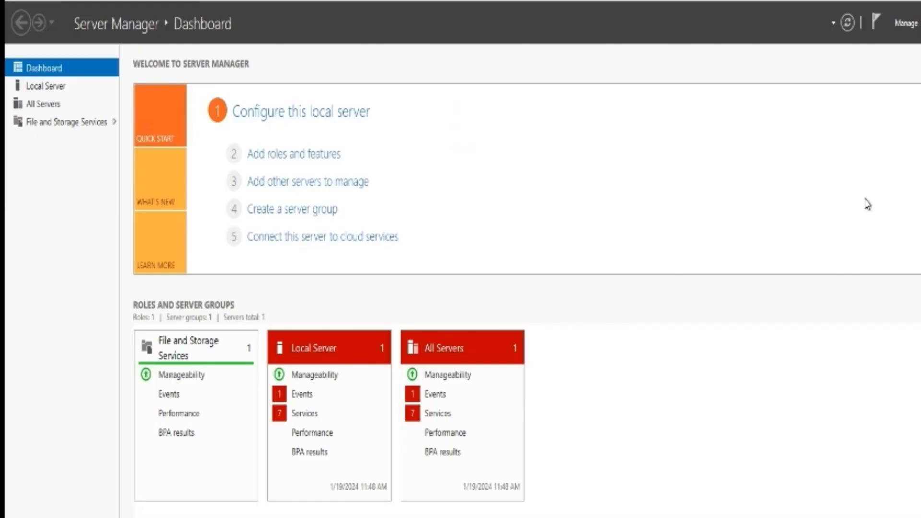
Open Disk Management in Computer Management and initialize Disk 2 as MBR.
click(920, 23)
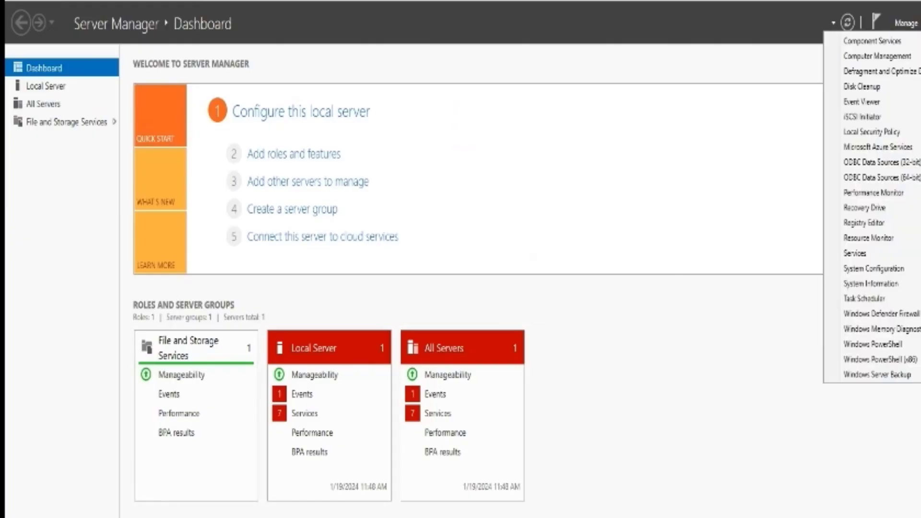
click(895, 56)
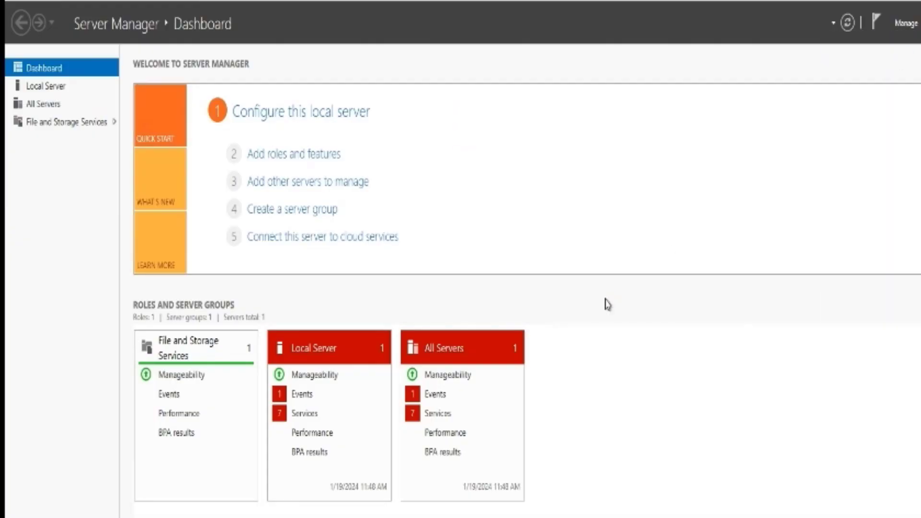
click(63, 187)
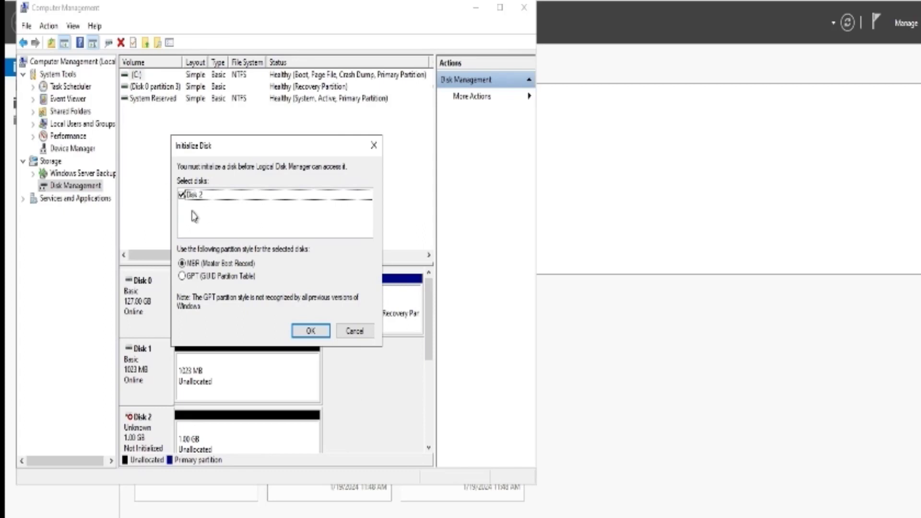
click(310, 330)
click(425, 383)
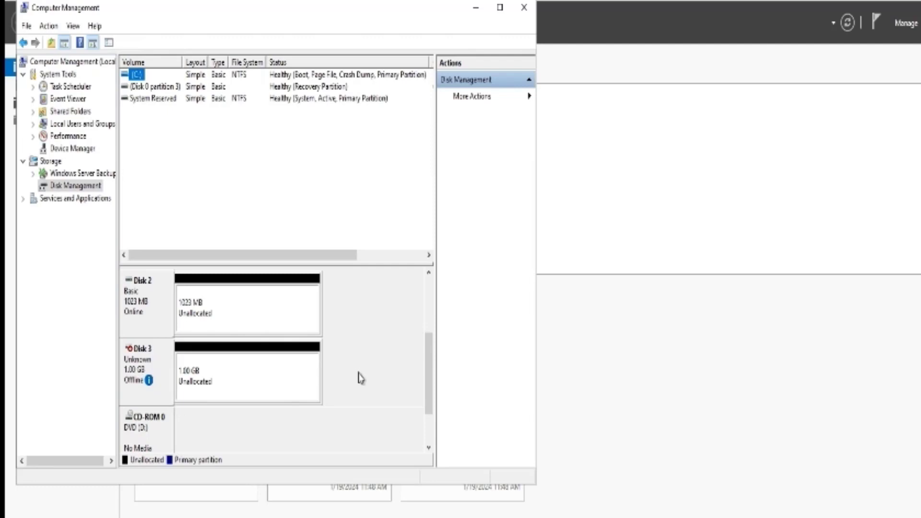
Bring the offline Disk 3 online.
mouse_move(133, 392)
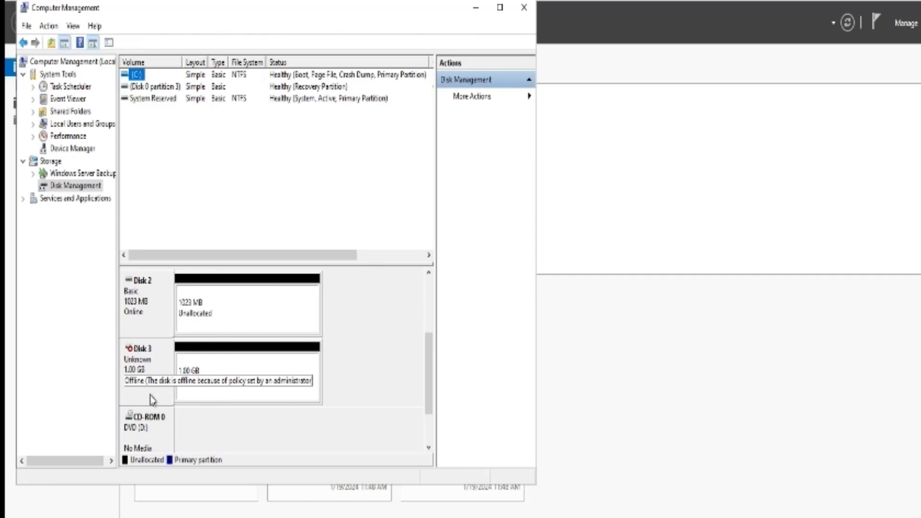
right_click(136, 377)
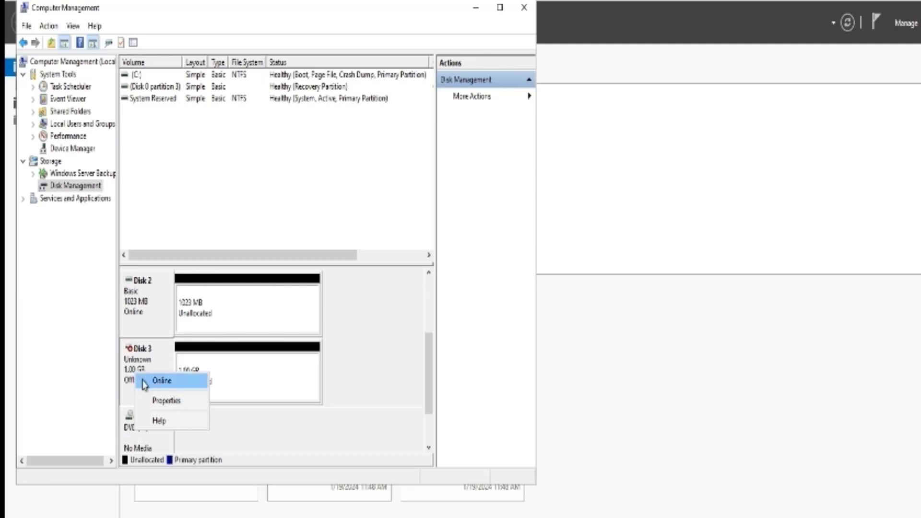
click(158, 381)
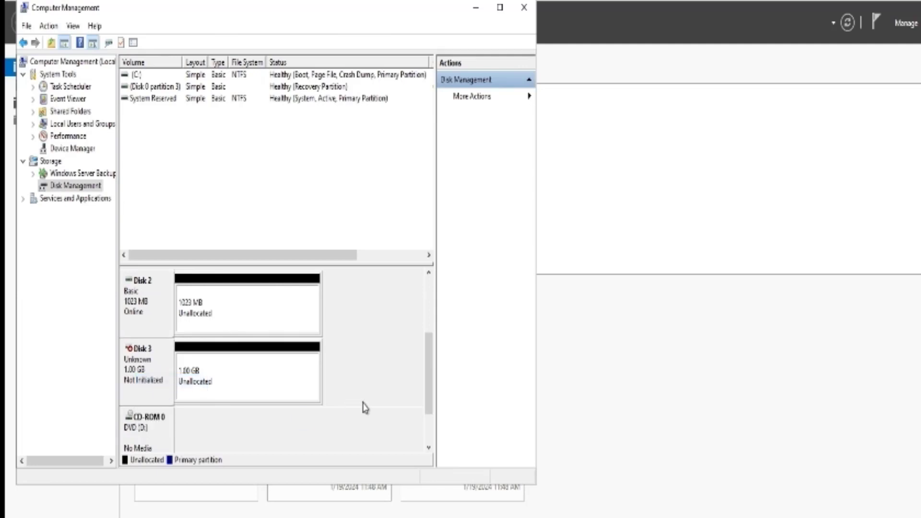
Start initializing Disk 3 with MBR as the partition style.
drag(431, 363, 429, 344)
right_click(147, 427)
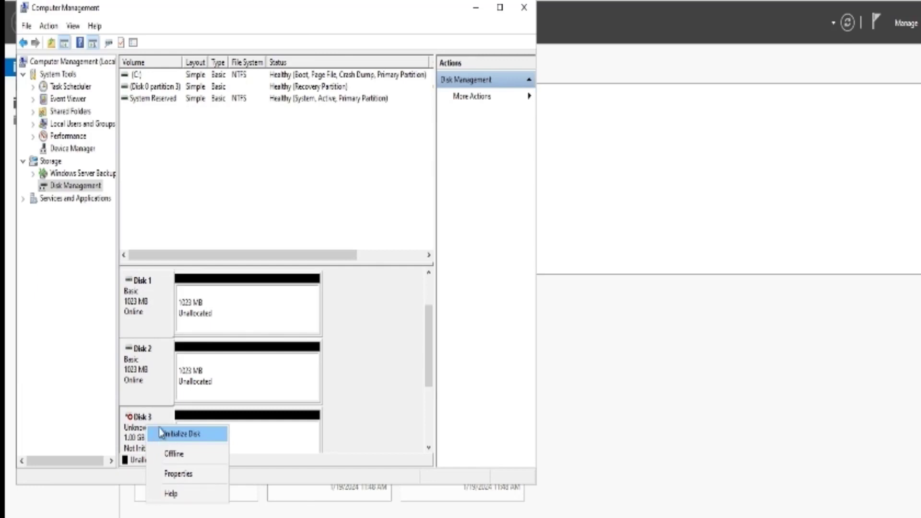
right_click(133, 417)
click(168, 426)
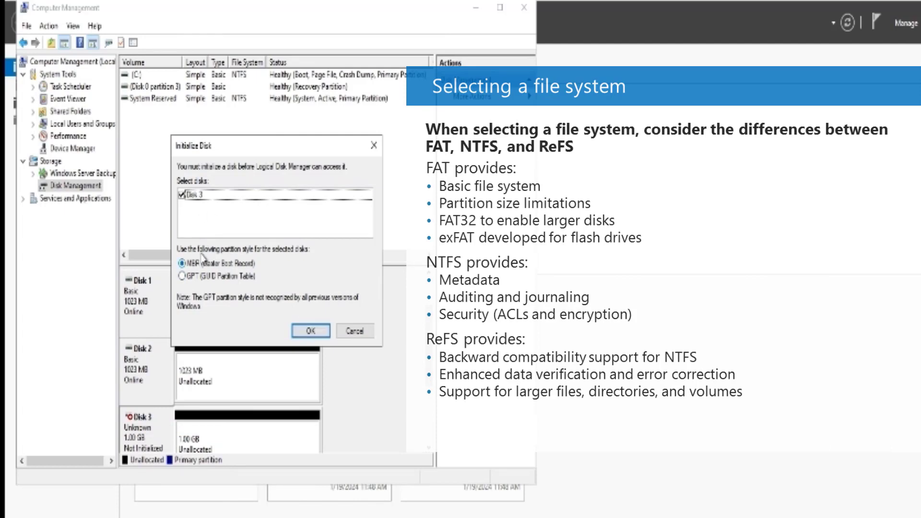
Confirm initializing Disk 3 with MBR, making it a 1023 MB Basic disk.
click(312, 331)
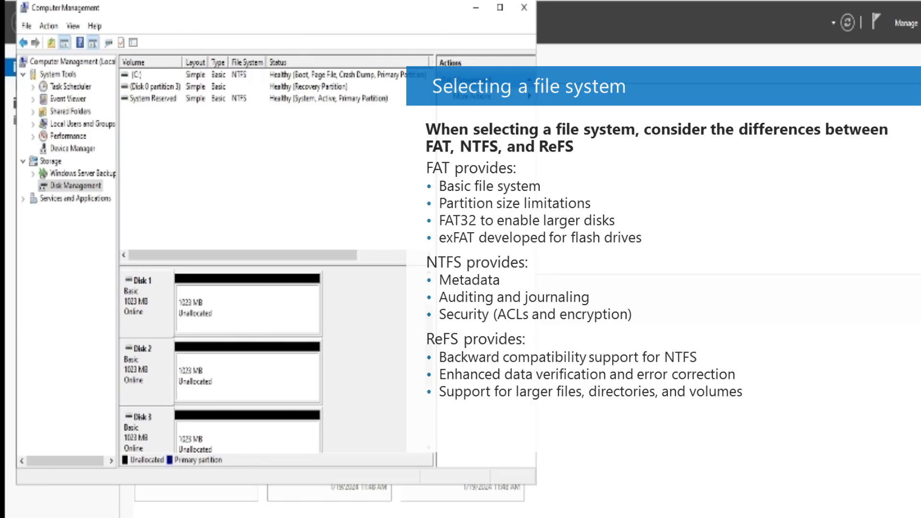
Bring up the volume options for Disk 1's unallocated space.
right_click(245, 315)
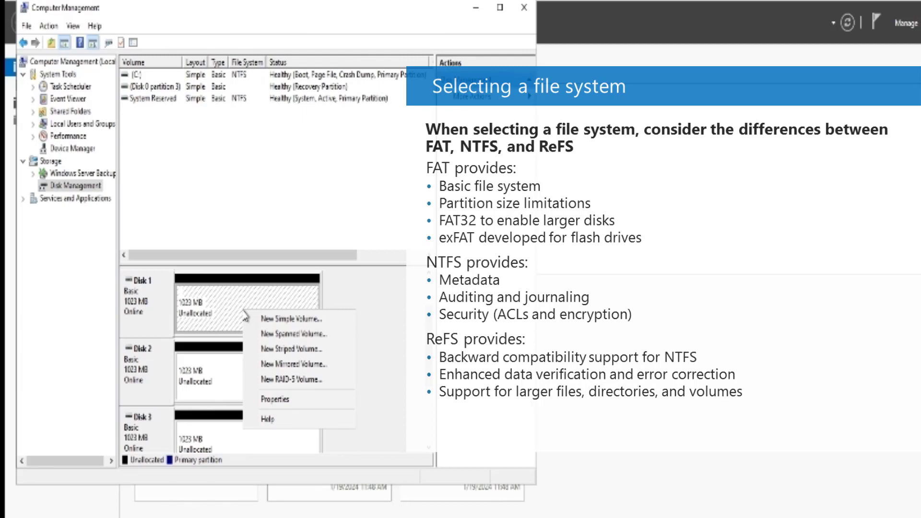
click(273, 399)
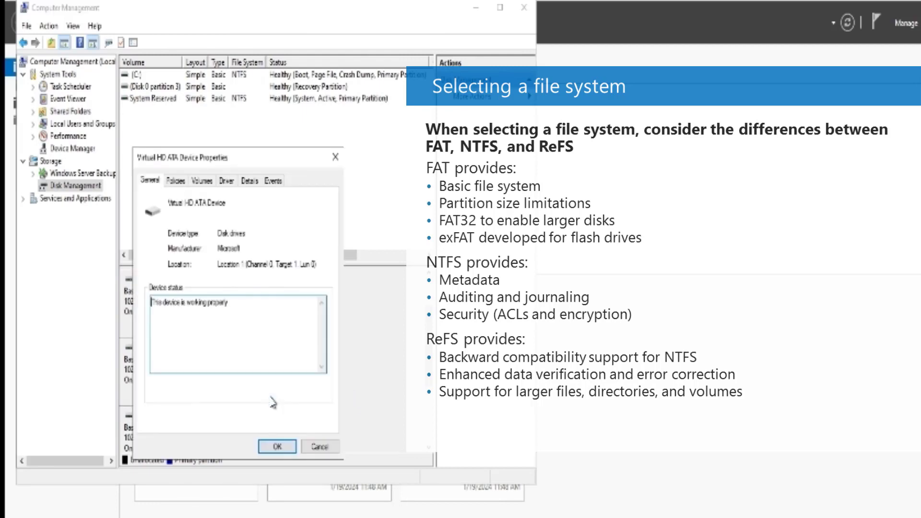
click(204, 182)
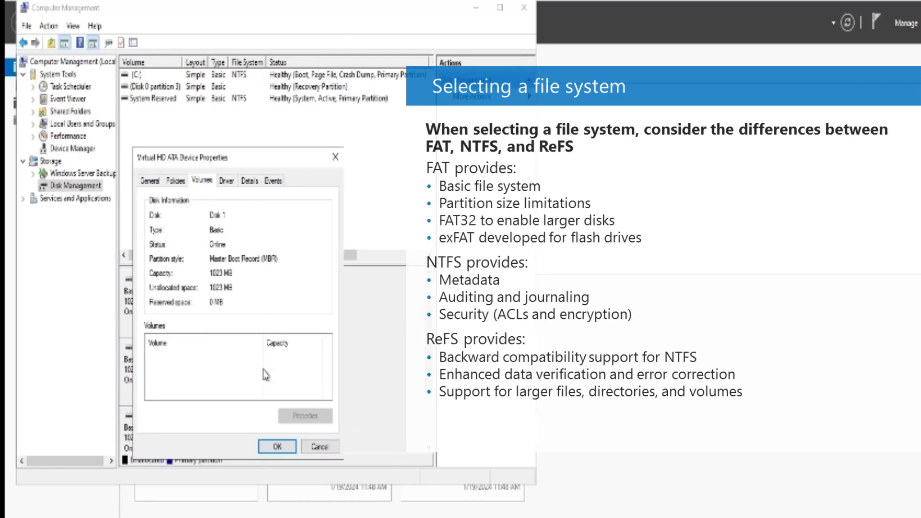
click(309, 449)
Start a New Simple Volume on Disk 1, keeping the full 1021 MB and drive letter E.
right_click(196, 303)
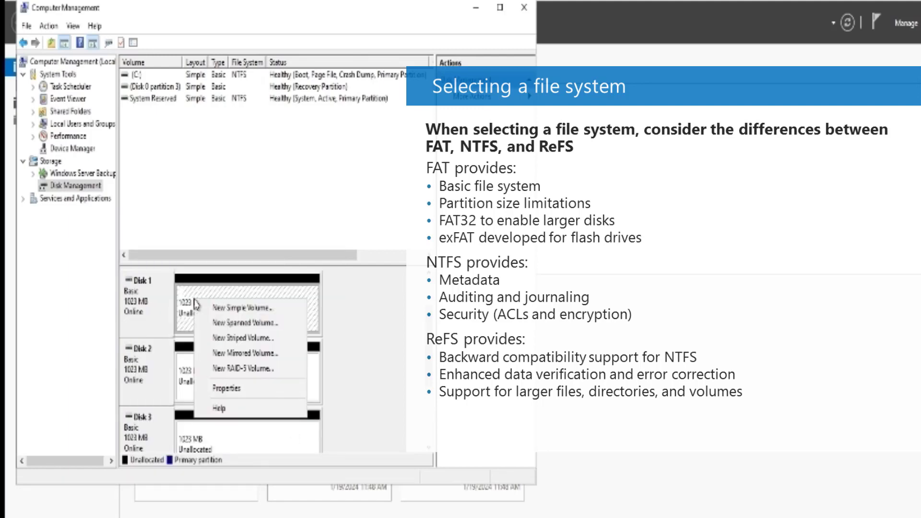
click(216, 309)
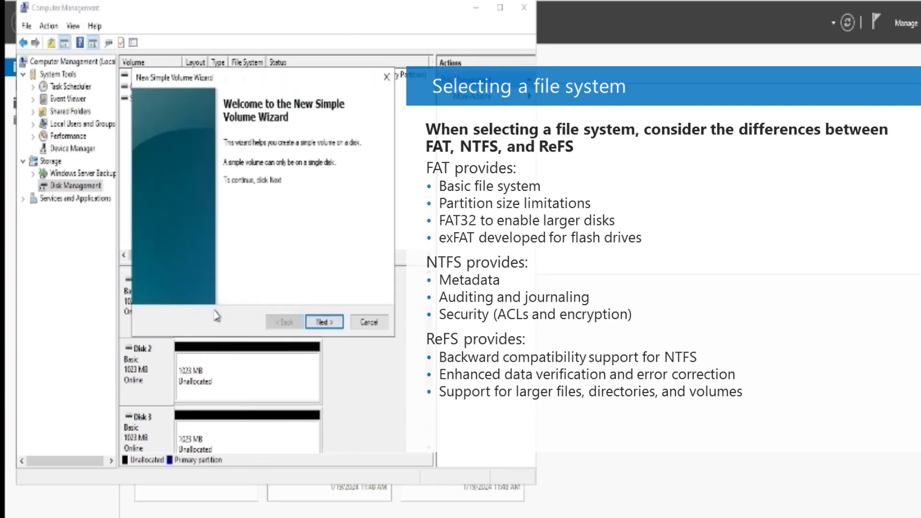
click(324, 322)
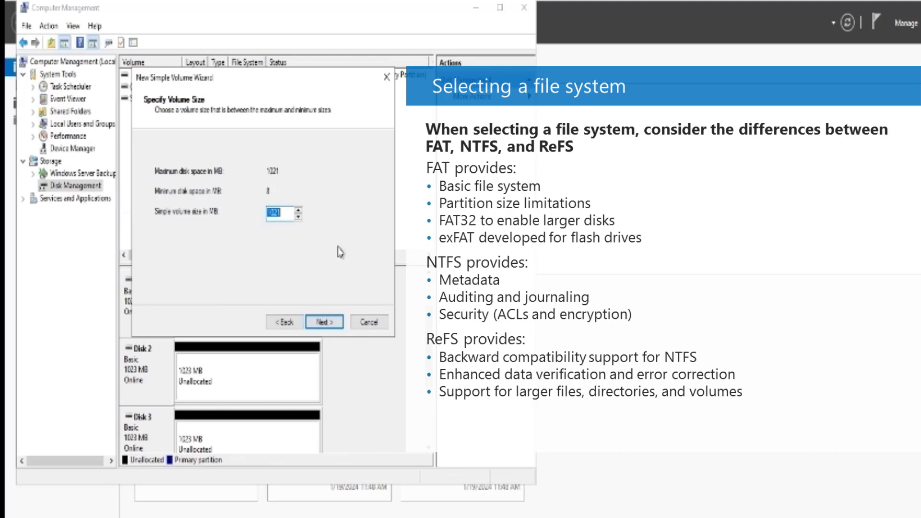
click(325, 322)
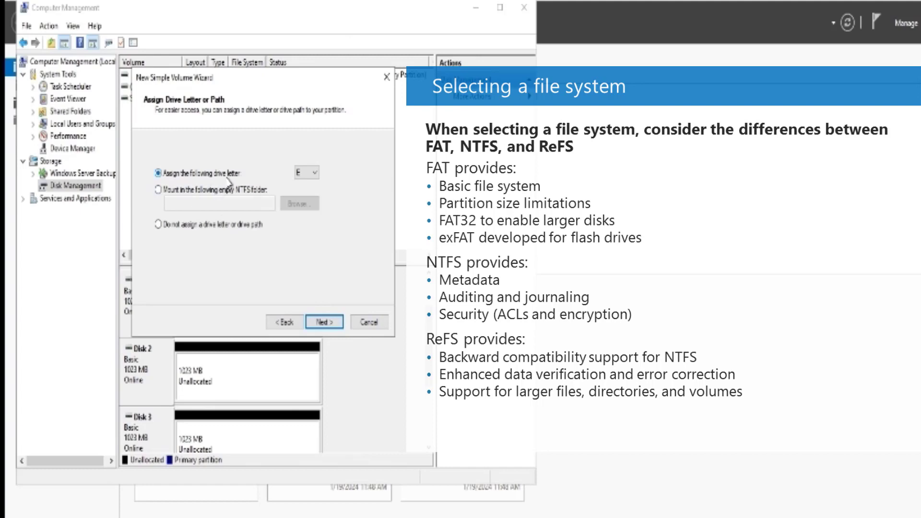
click(328, 322)
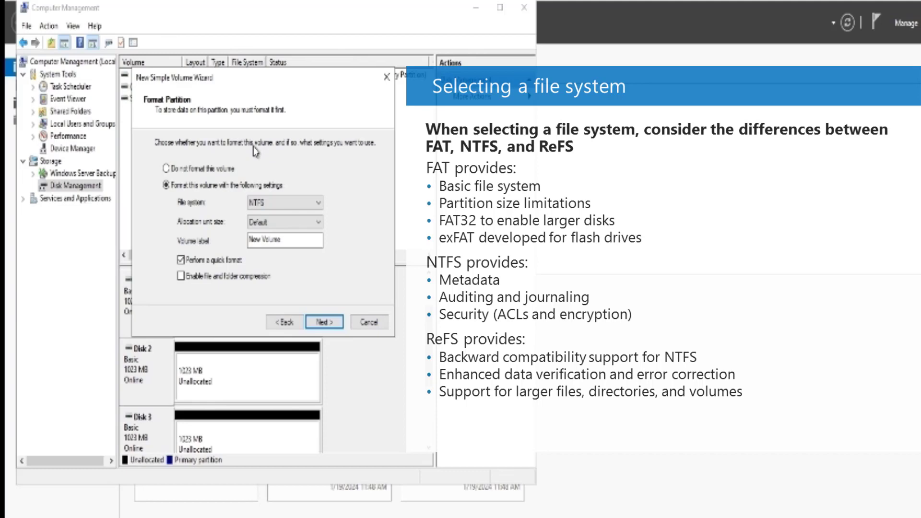
Label the new volume 'hnd' and choose FAT as its file system.
drag(287, 240, 201, 239)
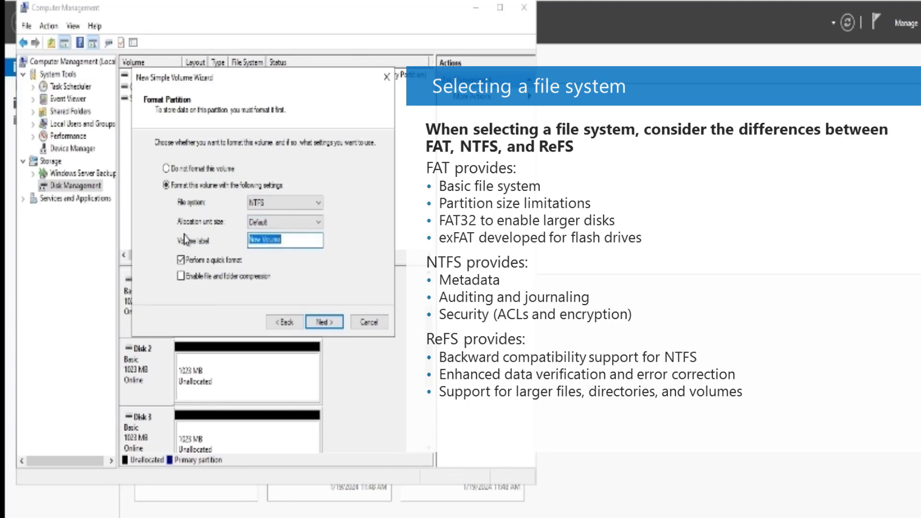
text(hnd)
click(282, 204)
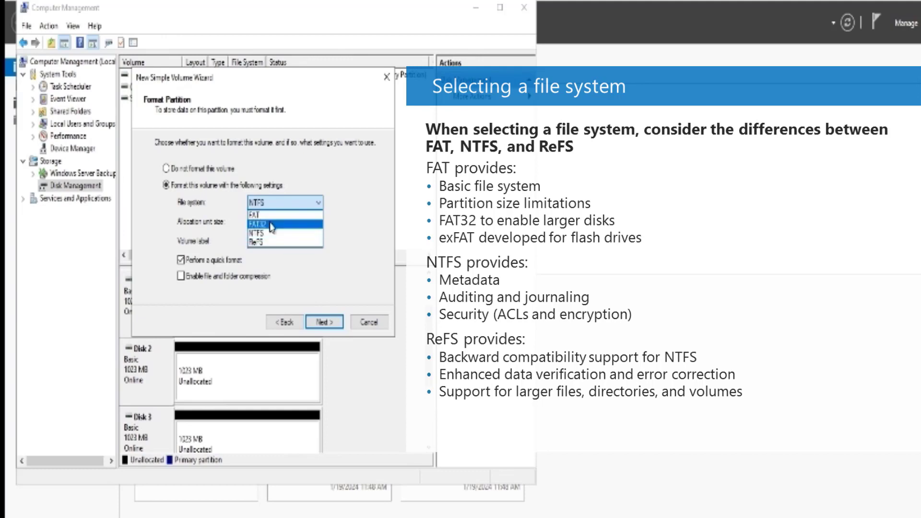
click(269, 215)
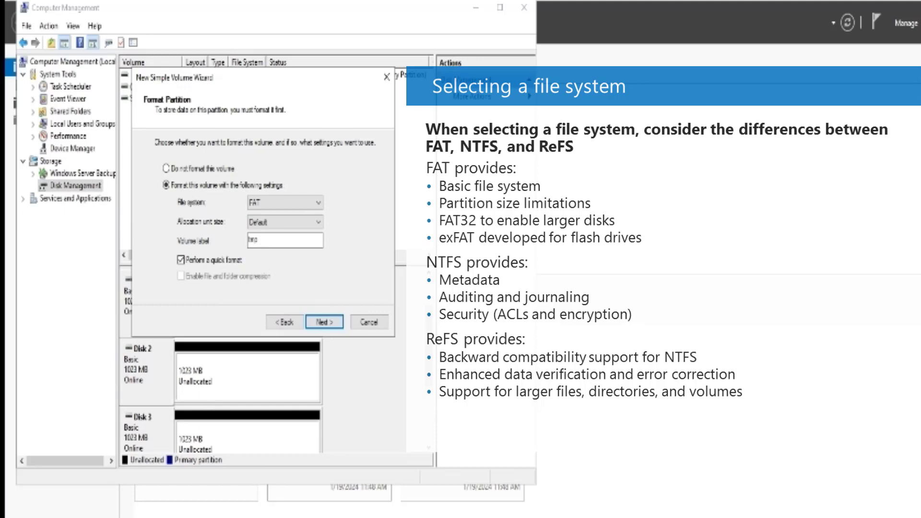
click(302, 203)
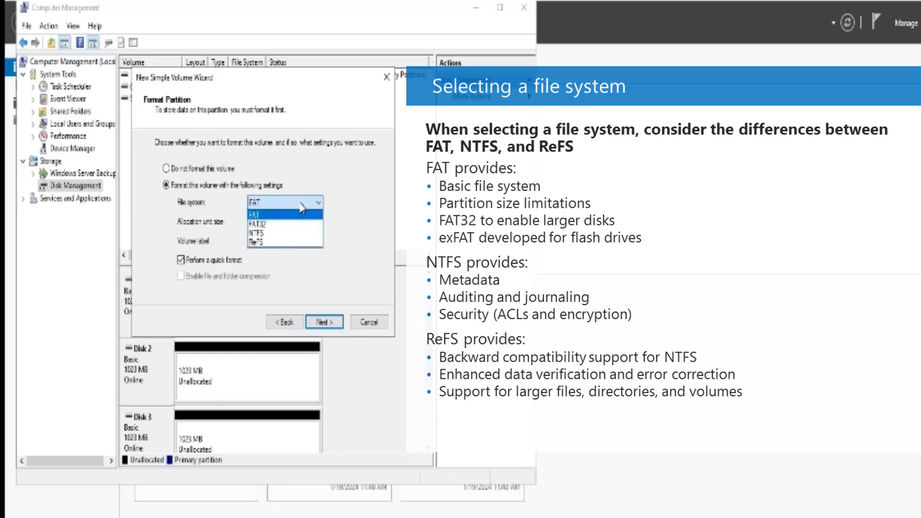
Pick FAT32 from the file system list.
click(283, 221)
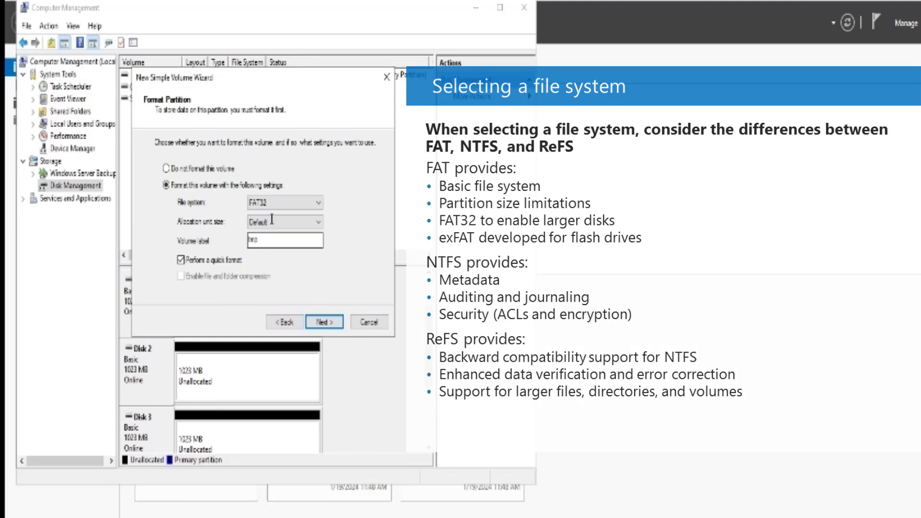
Switch to NTFS, then back to FAT32 and view FAT32's allocation unit sizes.
click(268, 203)
click(267, 234)
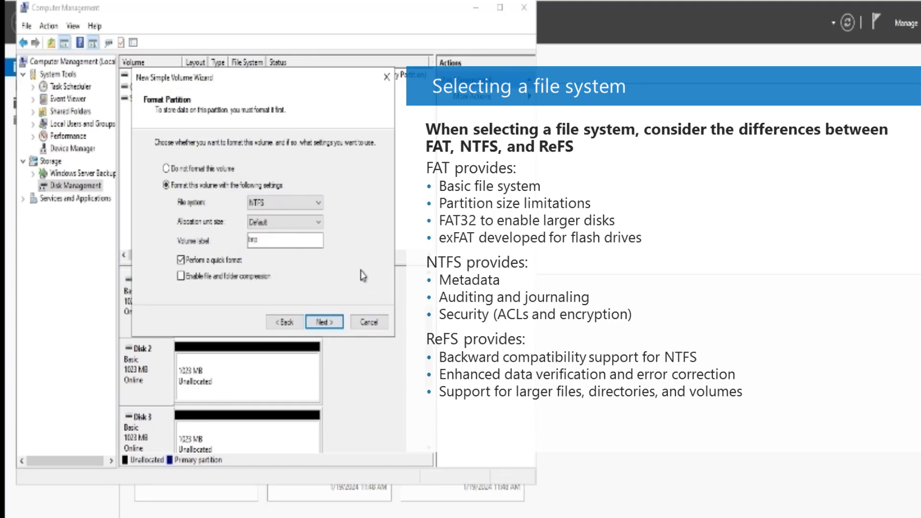
click(303, 224)
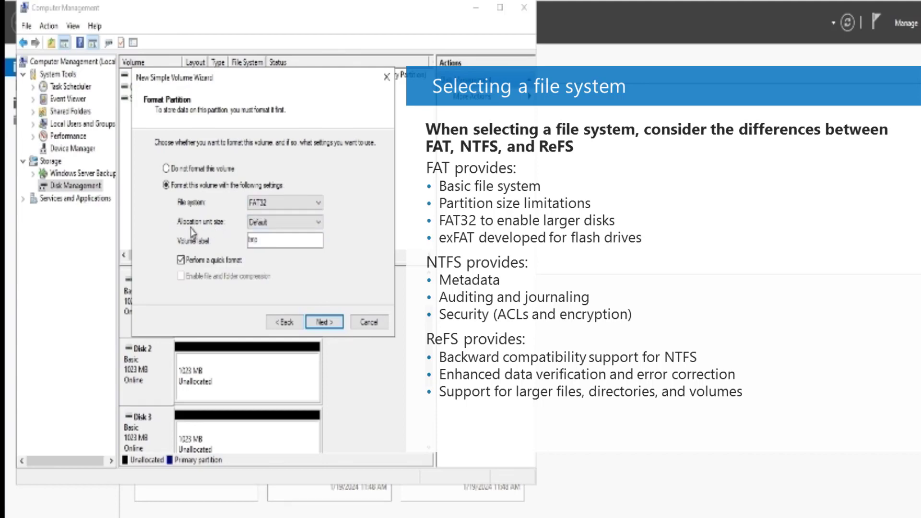
click(265, 223)
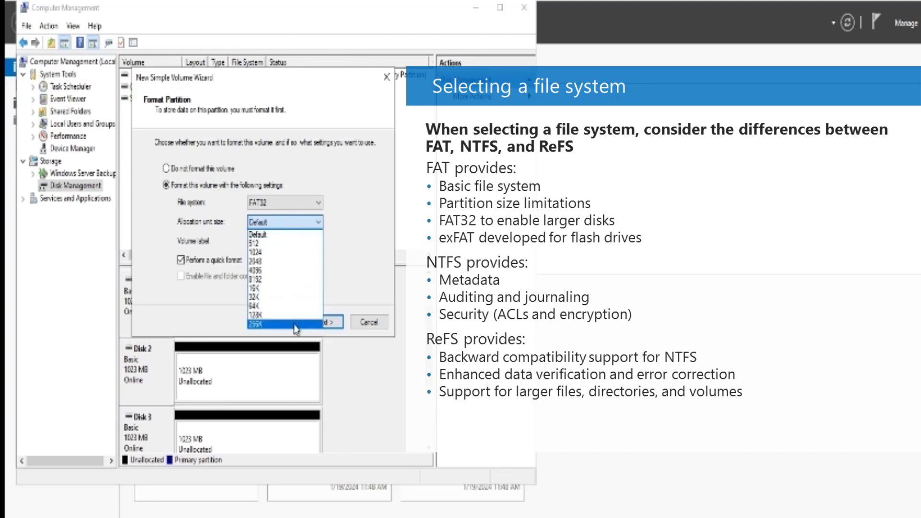
click(343, 254)
Reselect NTFS and view its allocation unit size list.
click(298, 204)
click(281, 235)
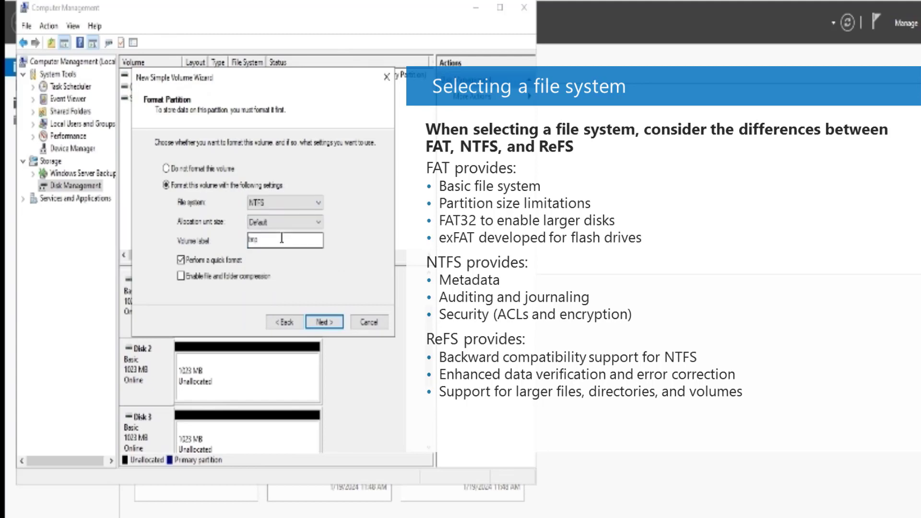
click(283, 222)
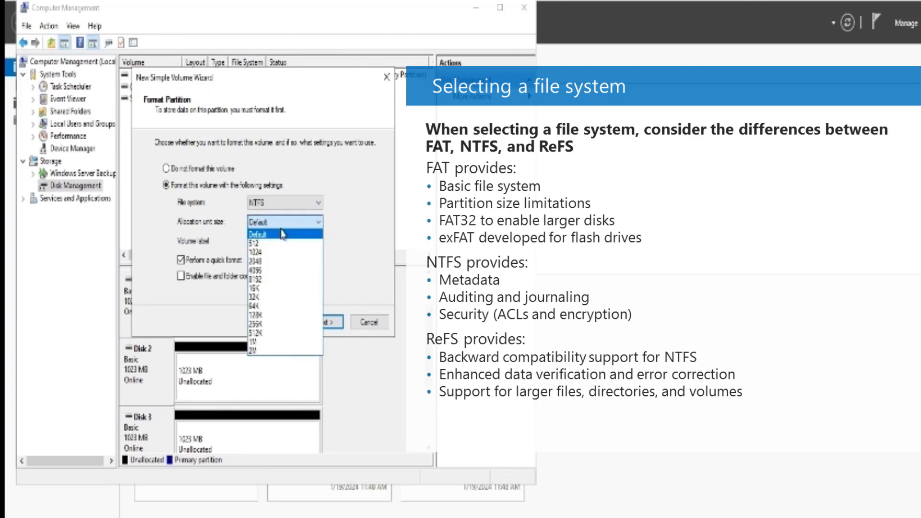